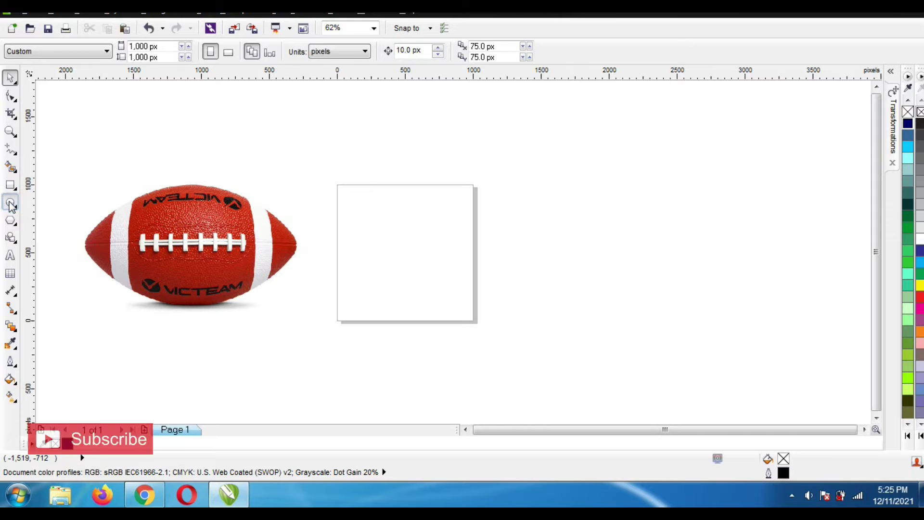
- Draw a horizontal ellipse beside the reference football and enlarge it to about 2,550 by 1,355 px
left_click_drag(404, 171, 593, 272)
left_click(10, 80)
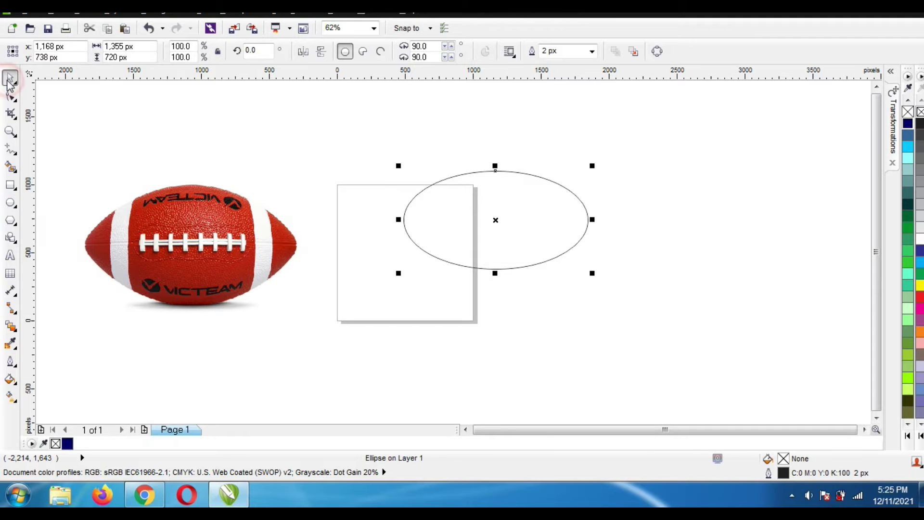
left_click_drag(592, 273, 756, 360)
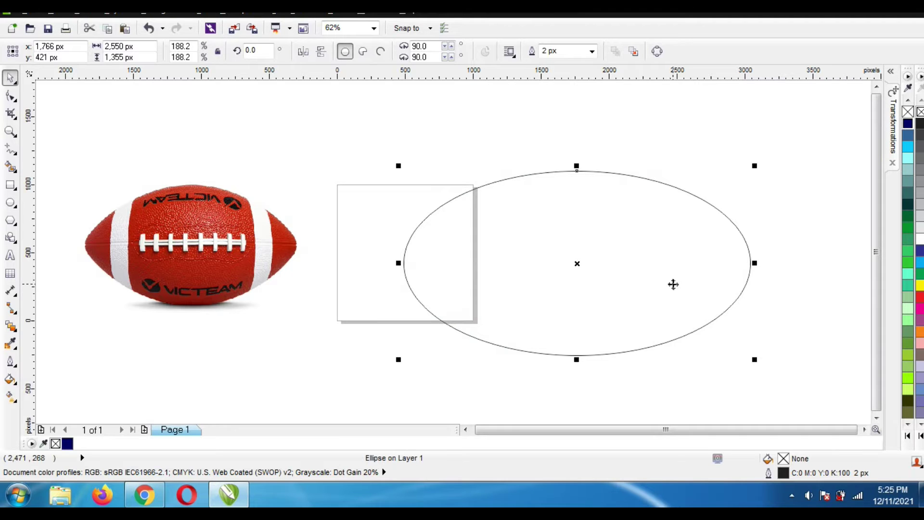
- Convert the ellipse to curves and shorten the handles of both end nodes to make pointed football tips
right_click(662, 231)
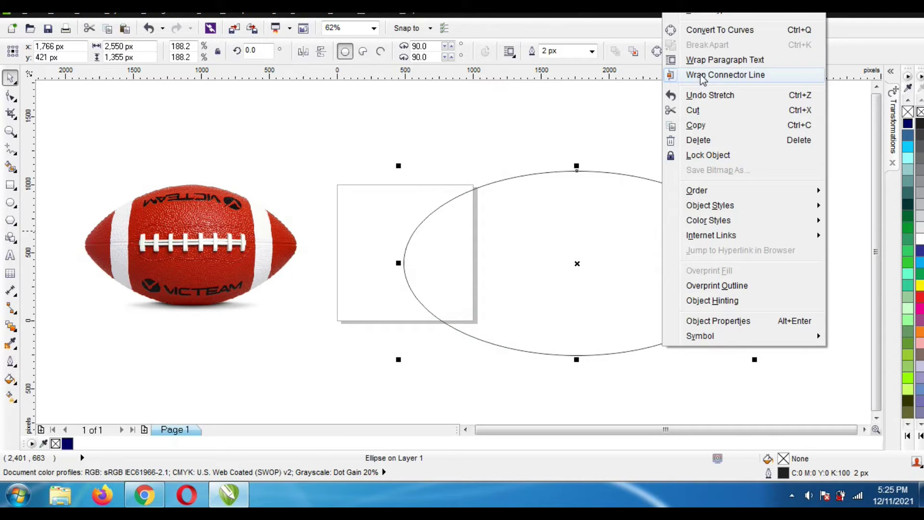
left_click(718, 30)
left_click(14, 96)
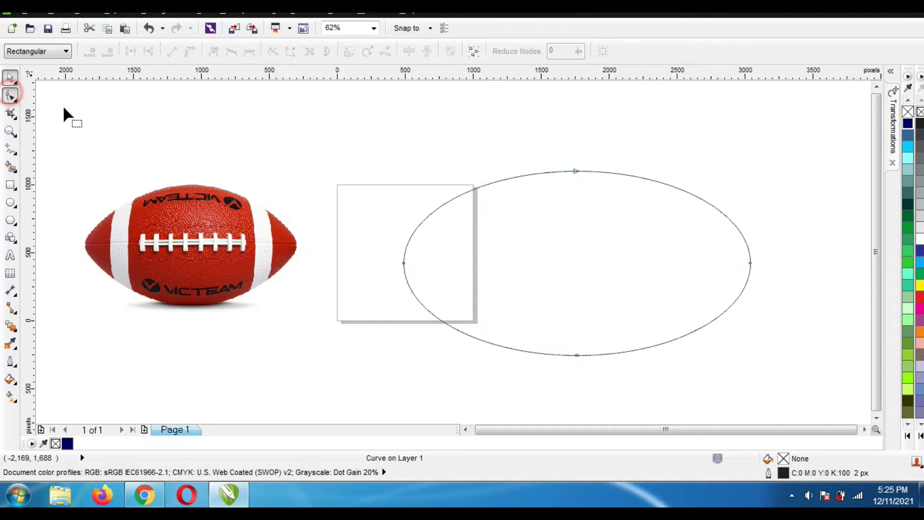
left_click_drag(750, 216, 751, 237)
left_click(404, 263)
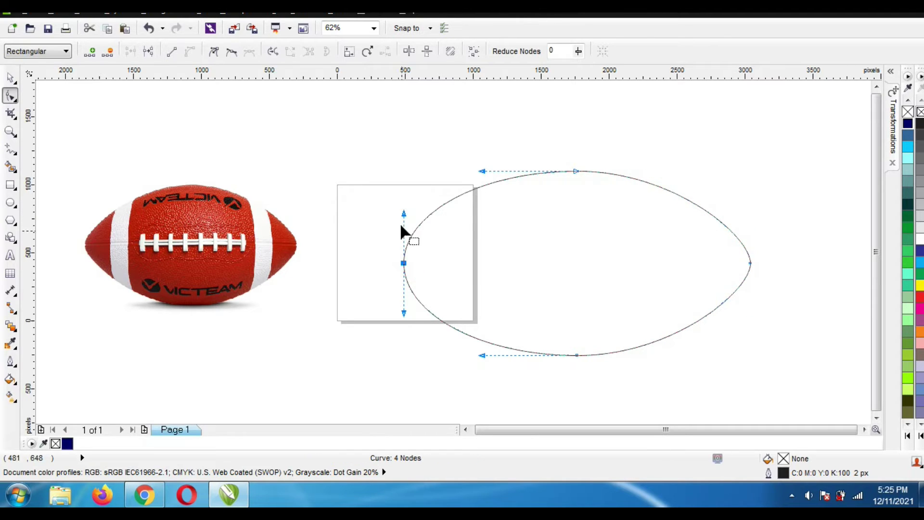
left_click_drag(404, 215, 403, 238)
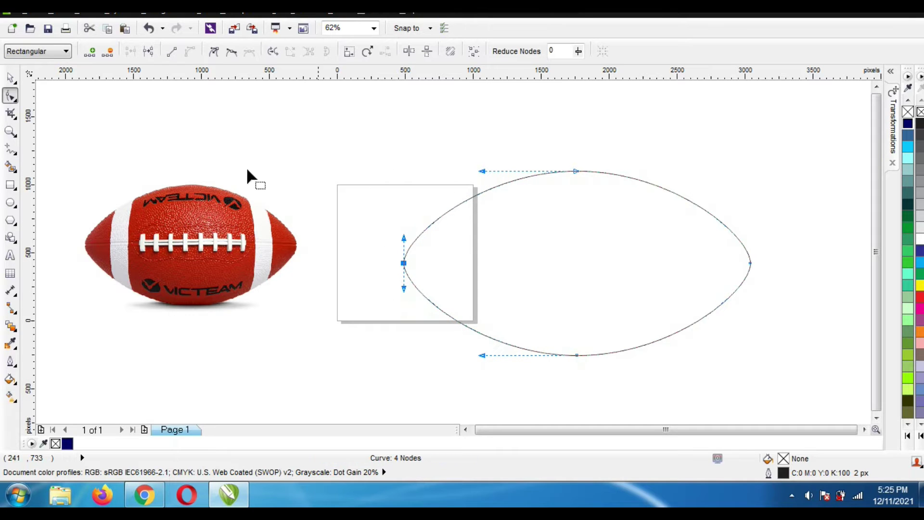
left_click(10, 77)
left_click(277, 145)
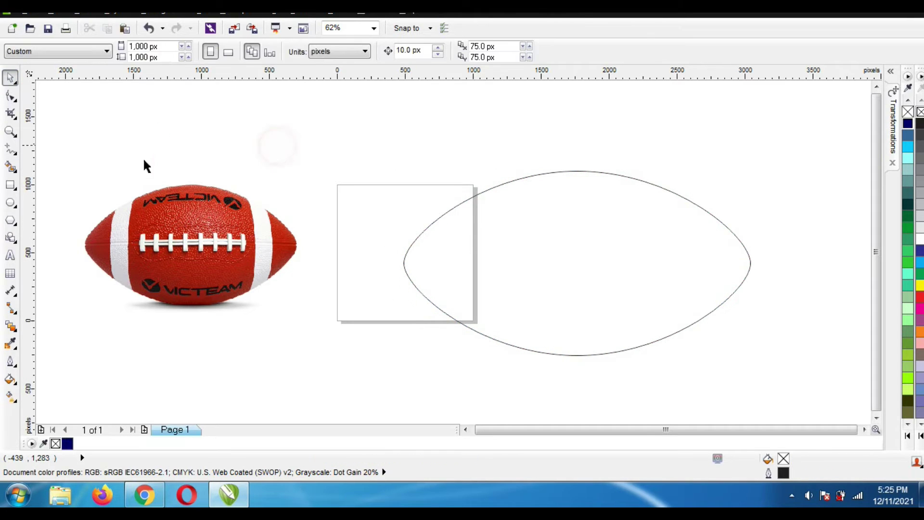
- Draw a tall narrow rectangle about 150 by 1,325 px and bend its long sides outward to the left with a Single Arc envelope
left_click(10, 185)
left_click_drag(338, 162, 358, 342)
left_click(10, 77)
left_click(12, 328)
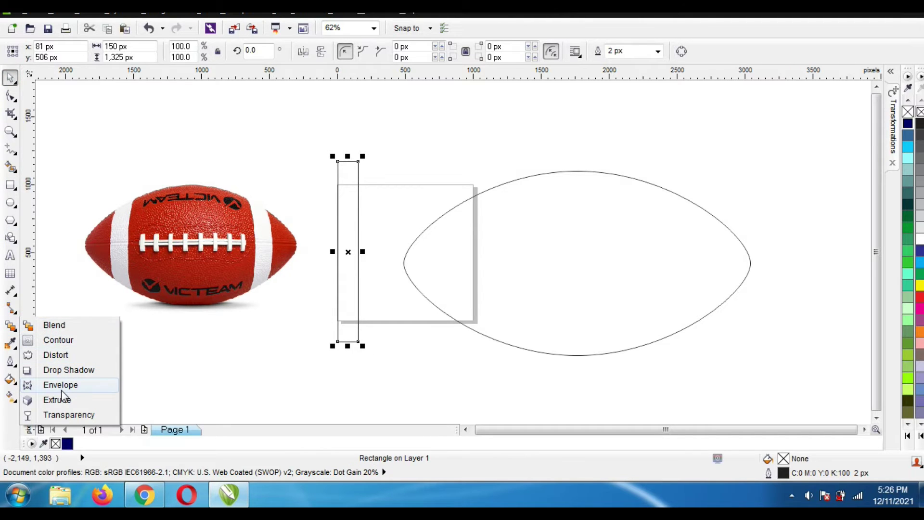
left_click(60, 385)
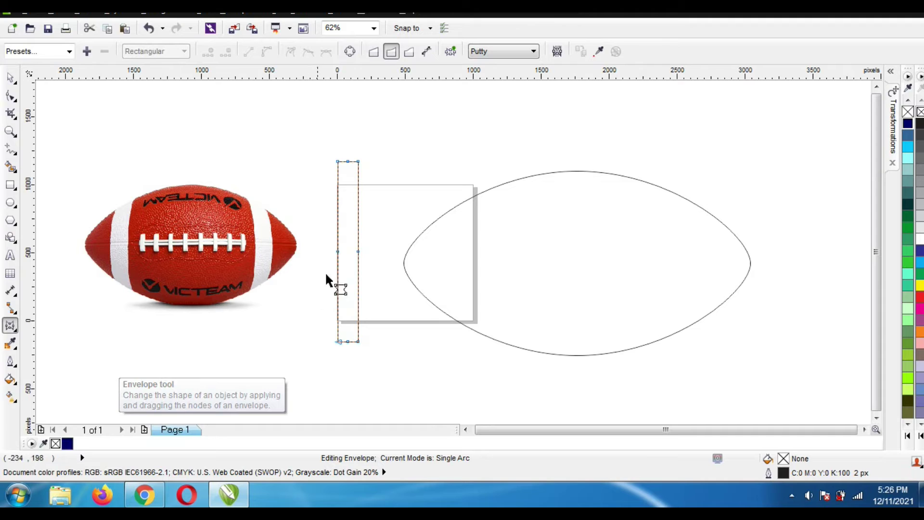
left_click_drag(358, 252, 348, 251)
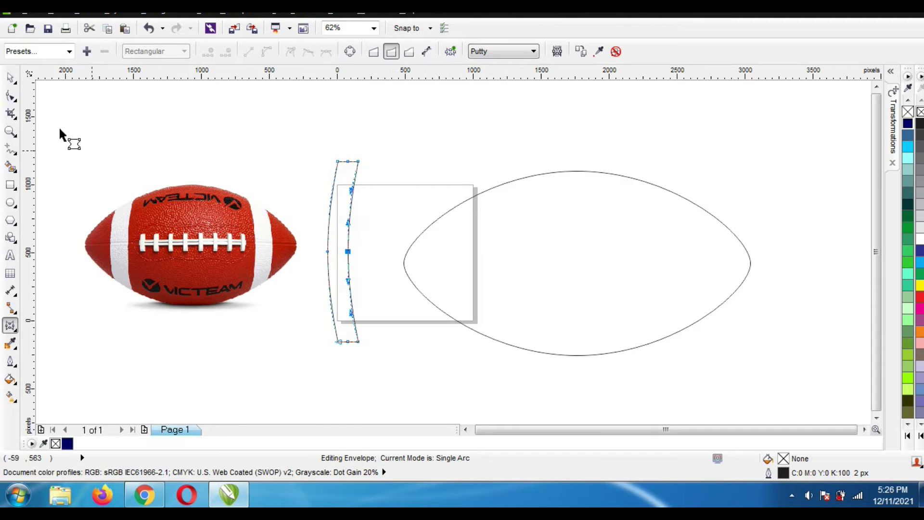
- Move the curved band over the left end of the football outline and enlarge it to about 332 by 1,955 px
left_click(12, 78)
left_click_drag(334, 291, 456, 309)
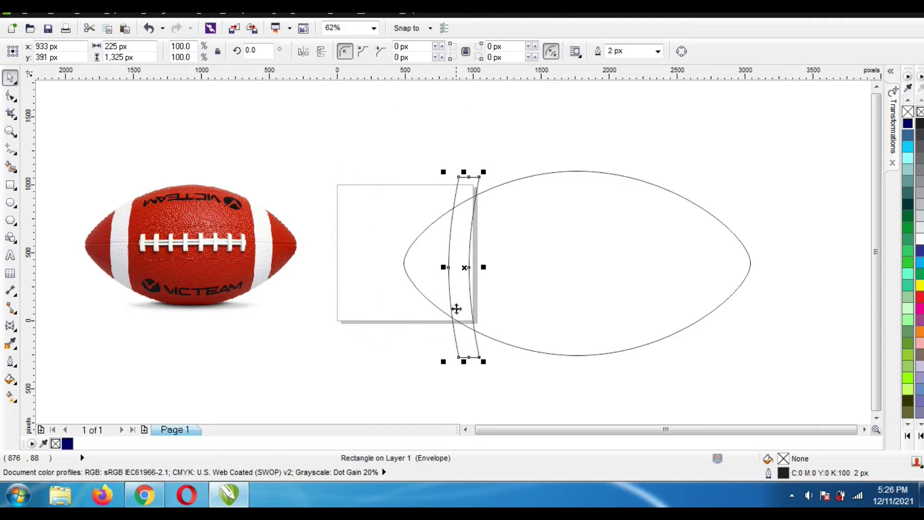
left_click_drag(484, 362, 519, 395)
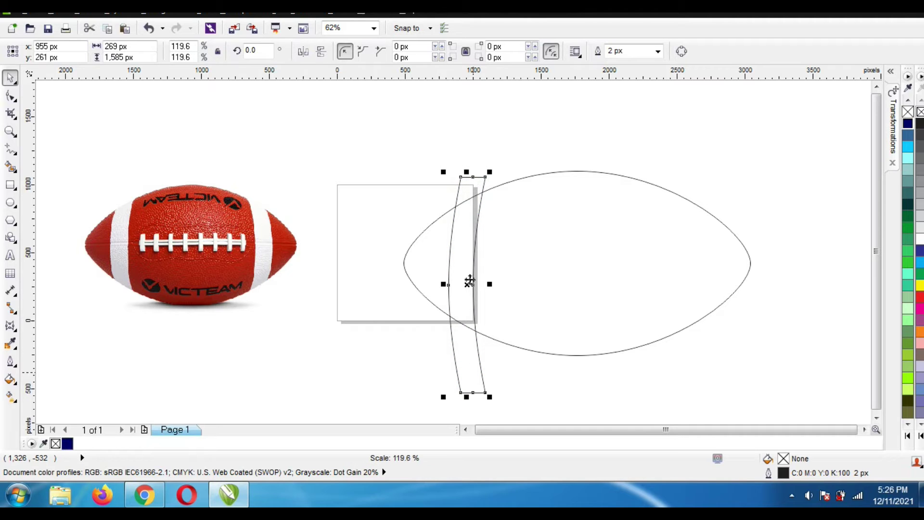
left_click_drag(440, 167, 412, 126)
- Place a horizontally mirrored copy of the curved band over the football's right end and align both bands vertically
left_click_drag(458, 151, 693, 153)
left_click(303, 52)
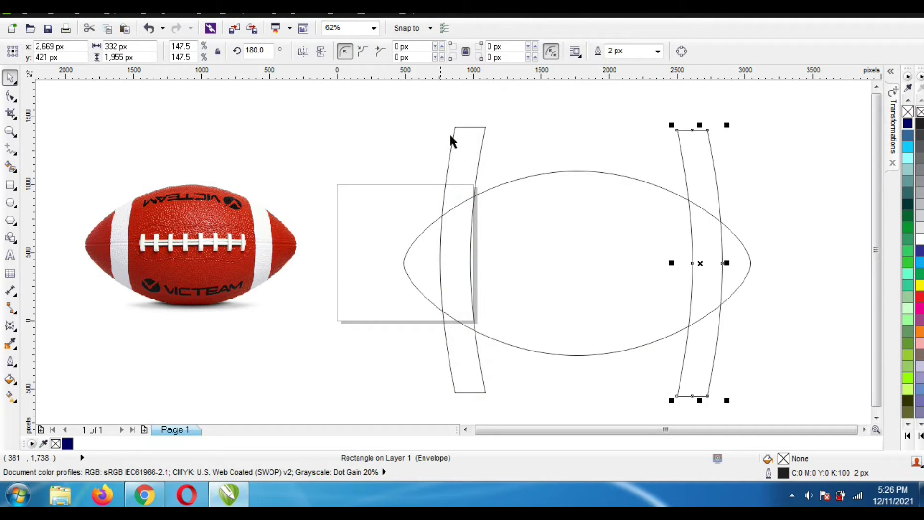
left_click(475, 148, "shift")
key("e")
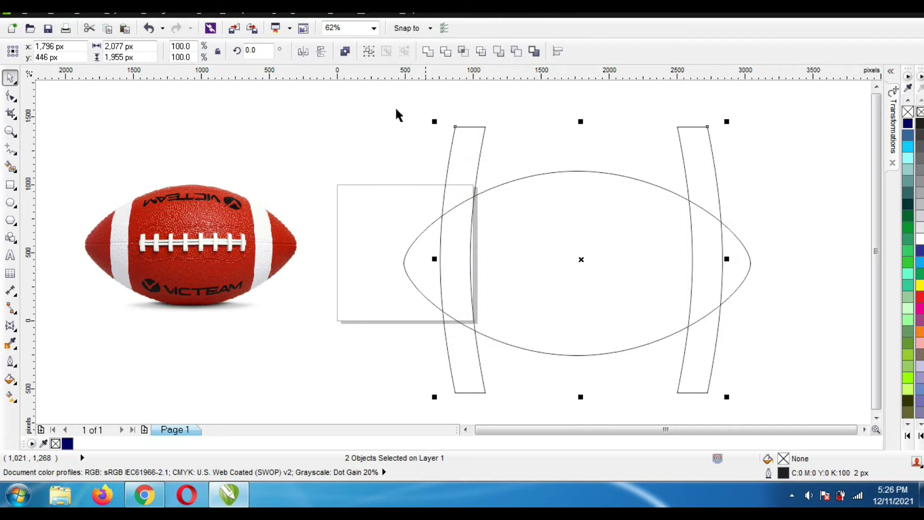
left_click(351, 140)
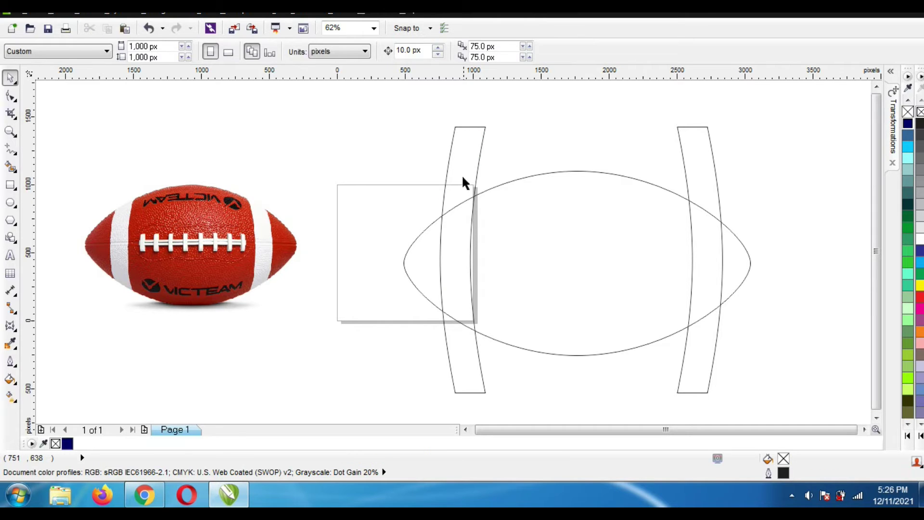
- Center the grouped pair of curved bands both horizontally and vertically on the football outline
left_click(466, 233)
left_click(421, 268, "shift")
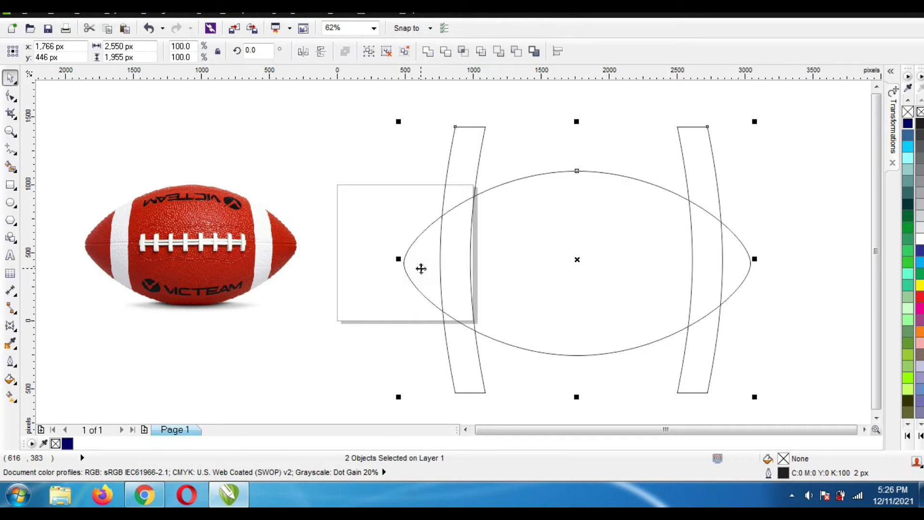
key("e")
key("c")
left_click(393, 207)
- Intersect the curved bands with the football outline and fill the resulting stripes with light gray
left_click(446, 178)
left_click(409, 259, "shift")
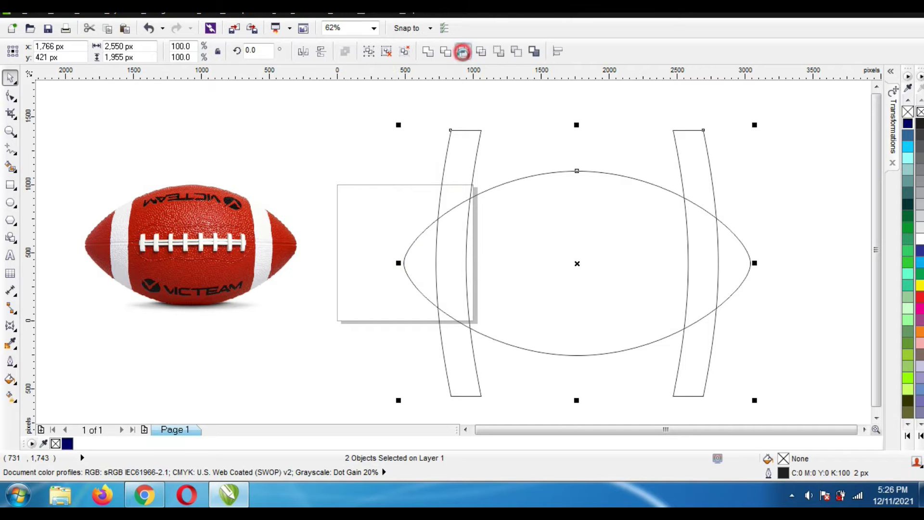
left_click(463, 51)
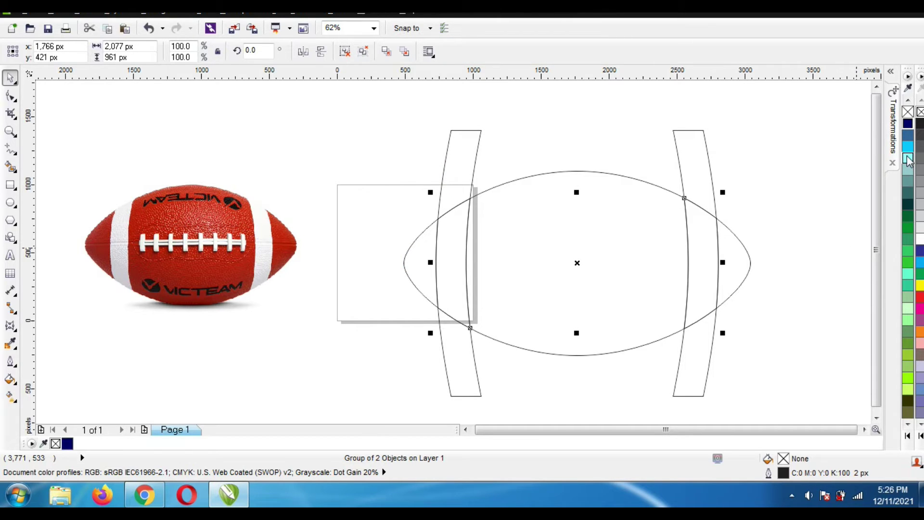
left_click(908, 435)
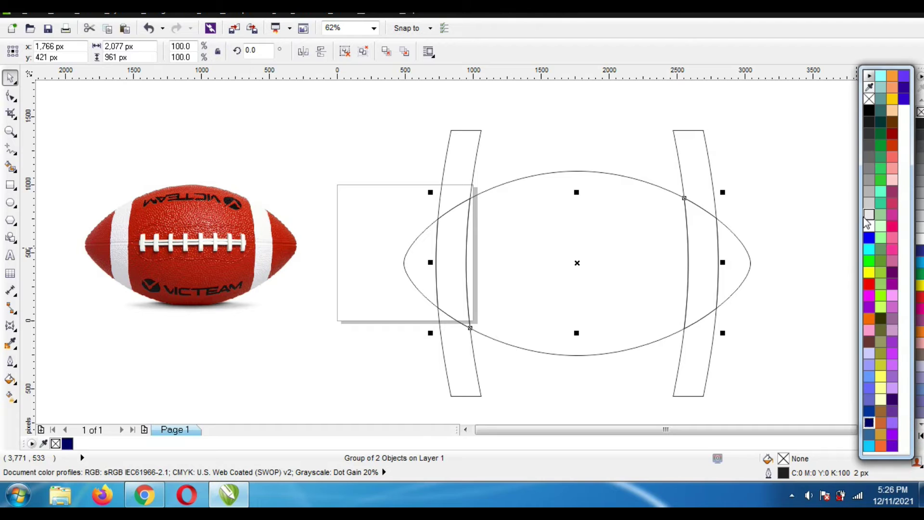
left_click(869, 204)
- Delete the original curved bands that extend beyond the football, keeping the gray stripes
left_click(781, 177)
left_click(706, 160)
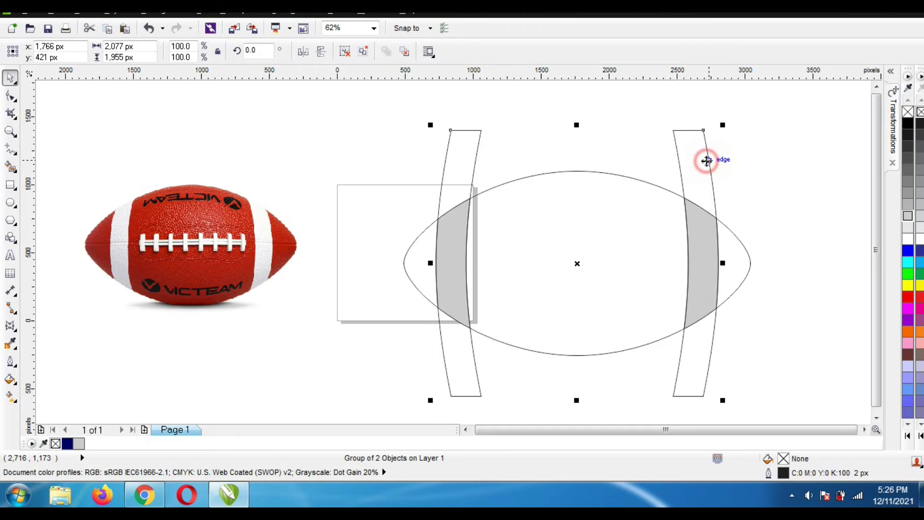
key("Delete")
- Draw a thin horizontal rectangle about 1,315 by 20 px for the seam and center it on the football outline
left_click(10, 186)
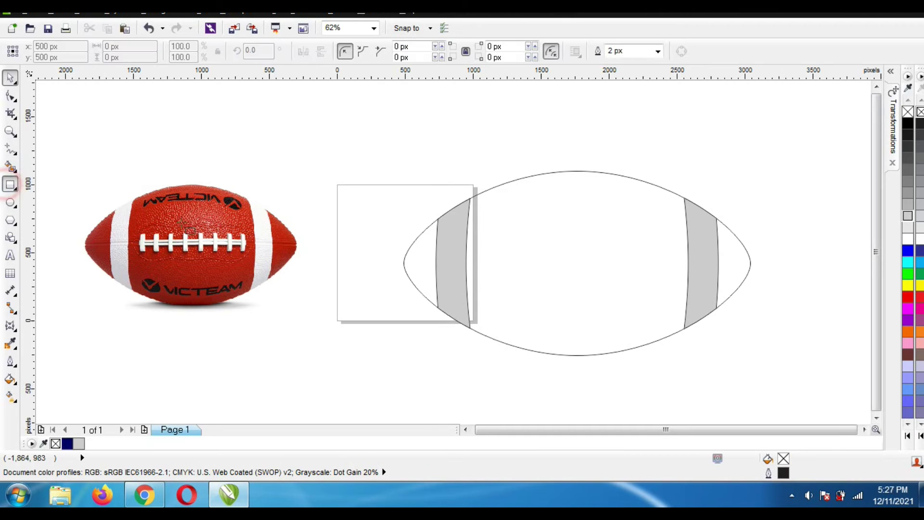
left_click_drag(495, 256, 674, 259)
left_click(10, 77)
left_click(586, 207, "shift")
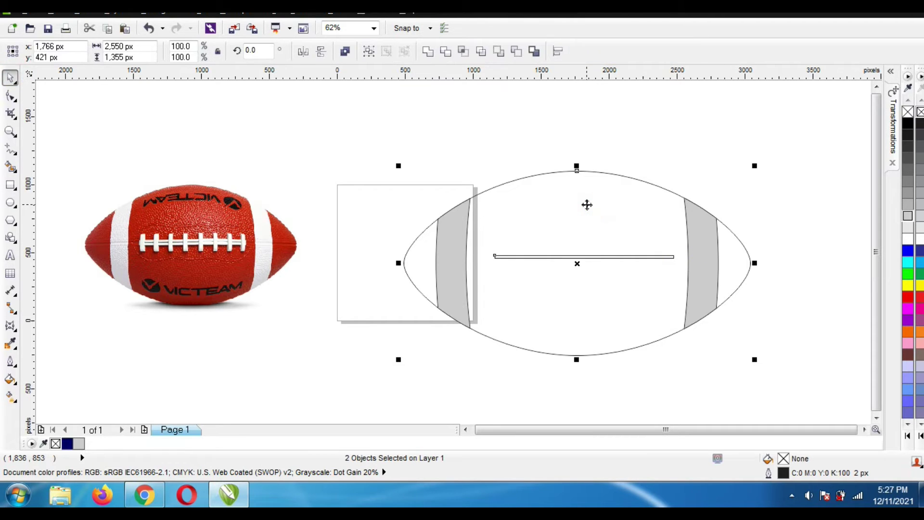
key("e")
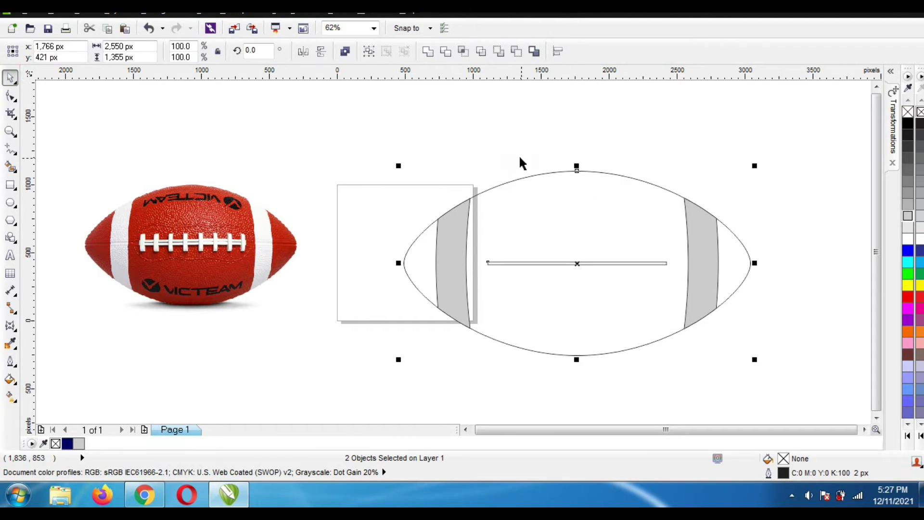
- Duplicate the seam bar just above itself, group the two bars and center the group on the football
left_click(519, 154)
left_click(579, 262)
scroll(579, 262, "up", 2)
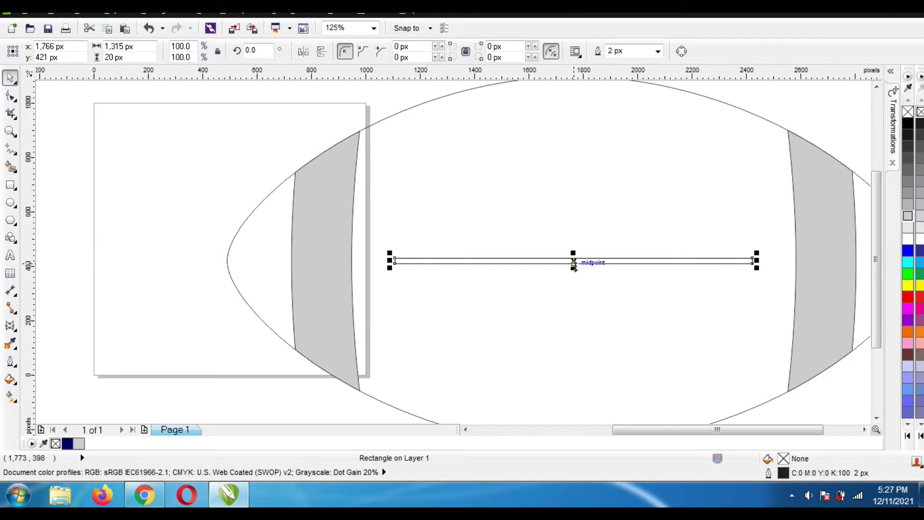
left_click_drag(574, 264, 574, 256)
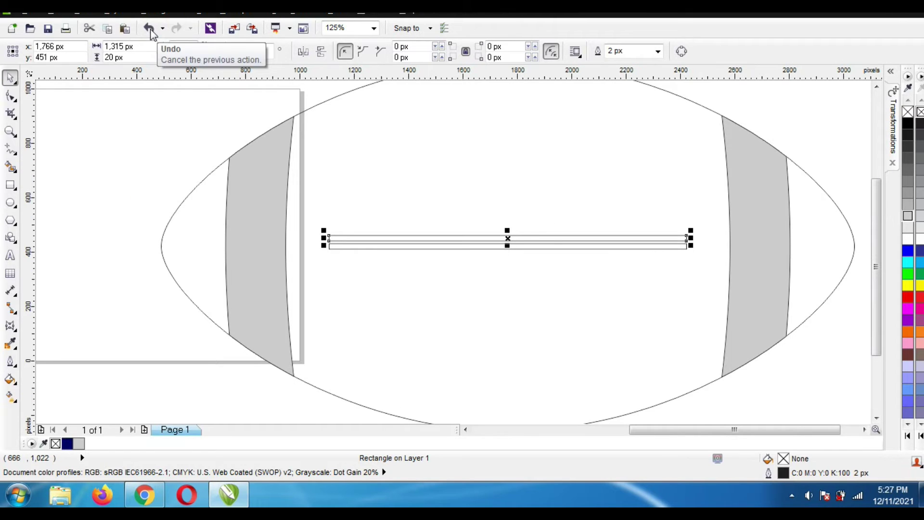
left_click(334, 244, "shift")
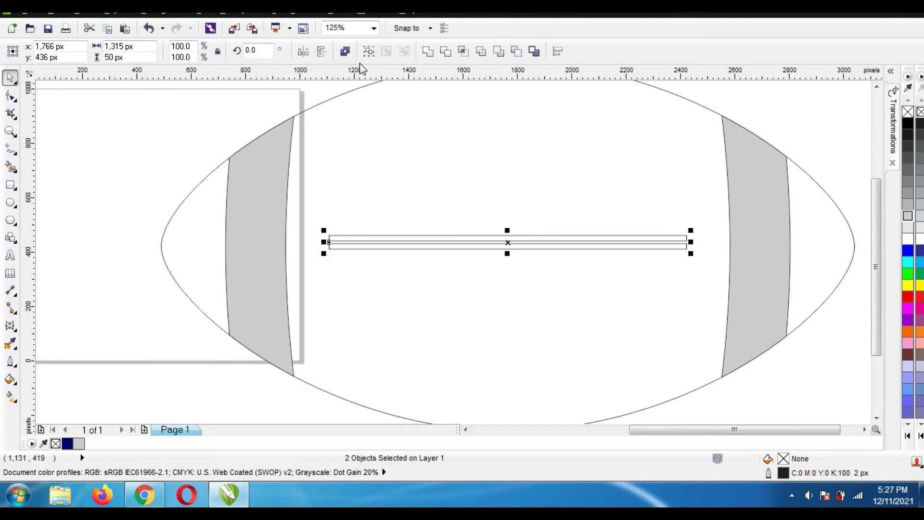
left_click(366, 52)
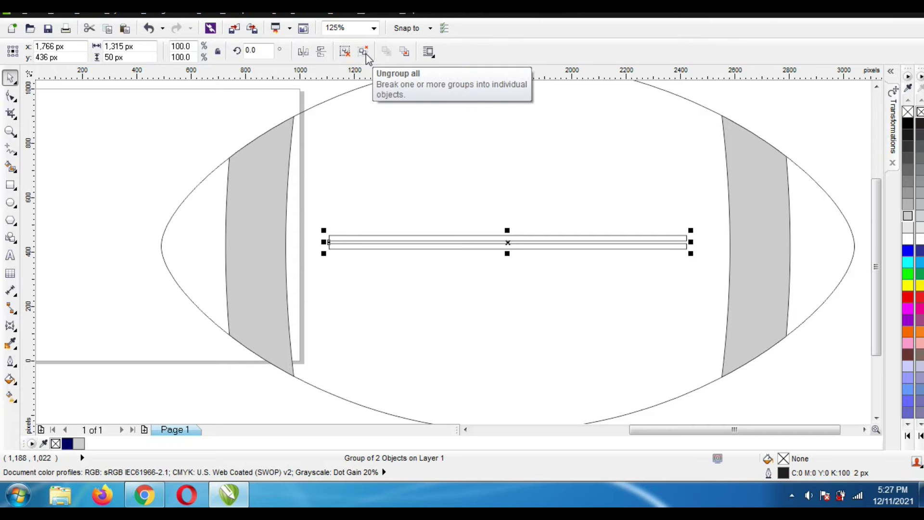
left_click(343, 158, "shift")
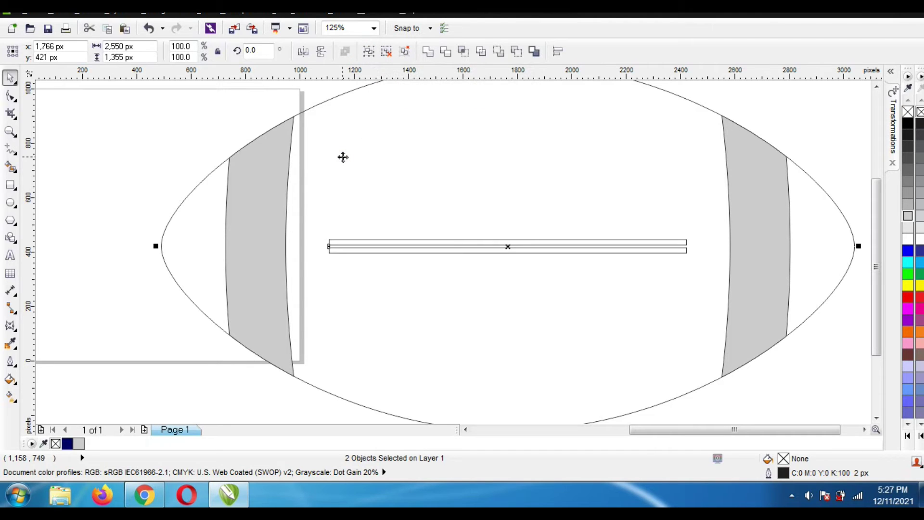
left_click(114, 164)
- Fill the grouped pair of seam bars with dark gray #333333
left_click(346, 238)
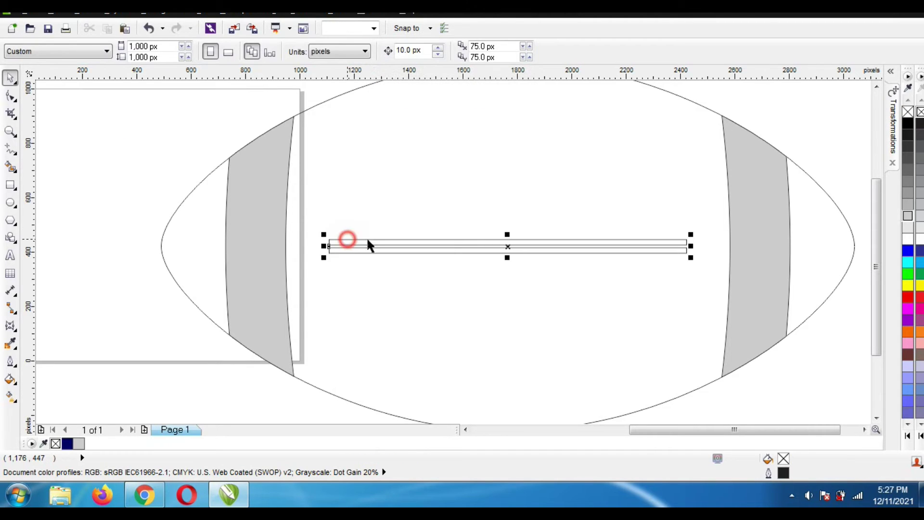
left_click(909, 146)
scroll(772, 201, "down", 2)
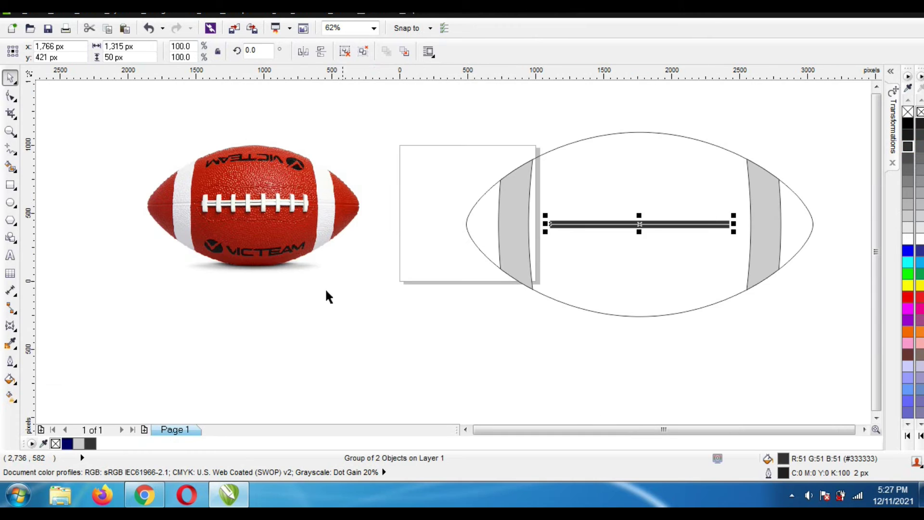
left_click(288, 289)
- Draw a small vertical lace bar about 30 by 205 px beside the football and fill it with gray #4D4D4D
left_click(10, 185)
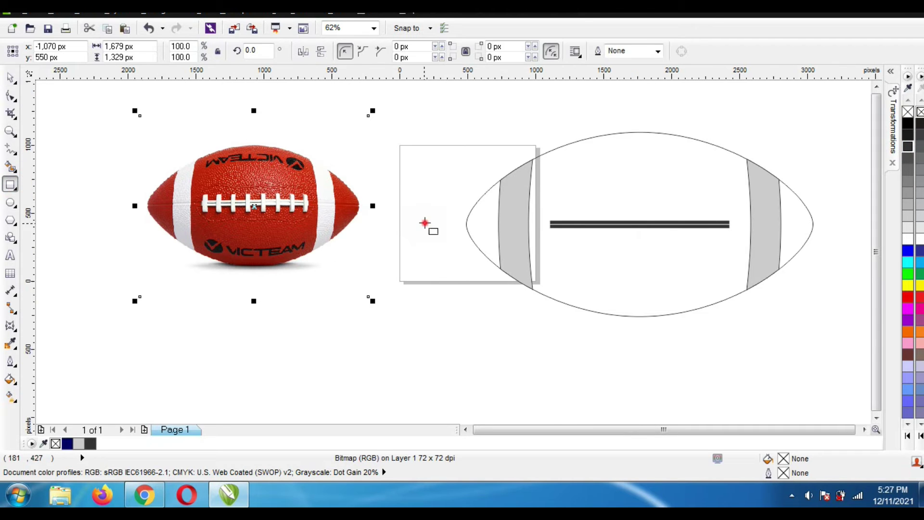
left_click_drag(424, 222, 429, 252)
left_click(10, 77)
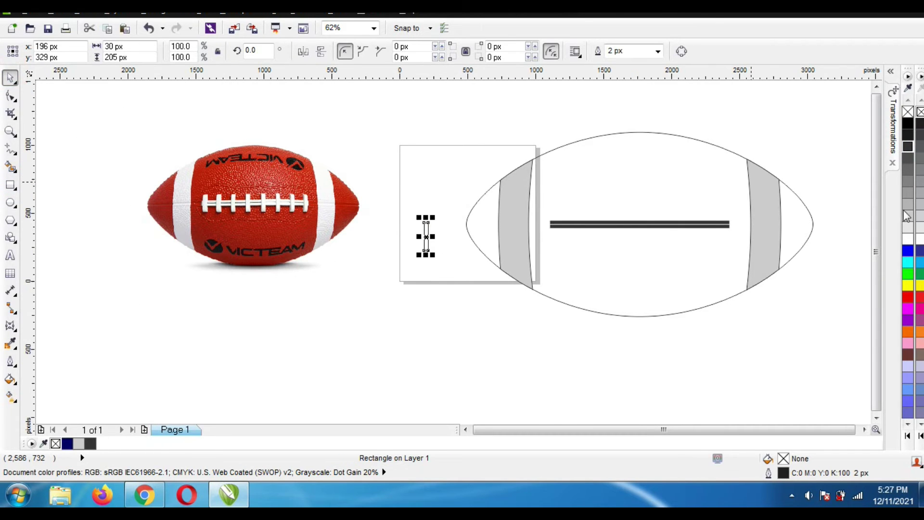
left_click(908, 157)
- Copy the vertical lace bar into a horizontal row of eight bars below the football
left_click_drag(427, 237, 580, 314)
right_click(446, 316)
right_click(469, 316)
right_click(491, 316)
right_click(511, 316)
right_click(534, 316)
right_click(557, 316)
right_click(581, 314)
- Align and group the eight lace bars and center the group on the double seam line
left_click_drag(386, 287, 609, 367)
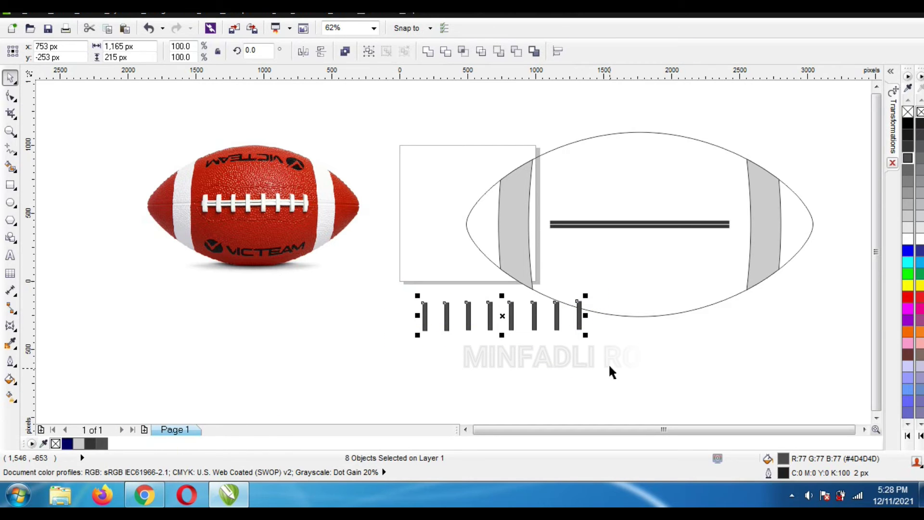
left_click(370, 52)
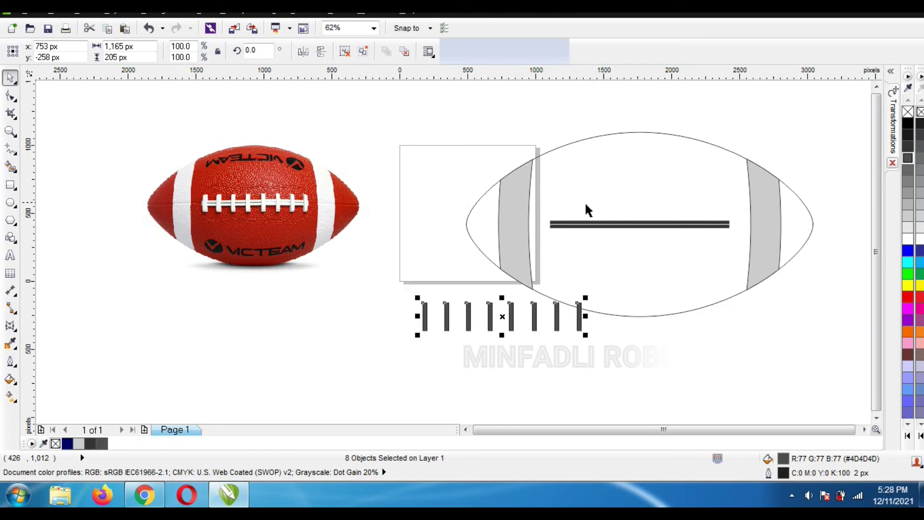
left_click(622, 225, "shift")
key("e")
key("c")
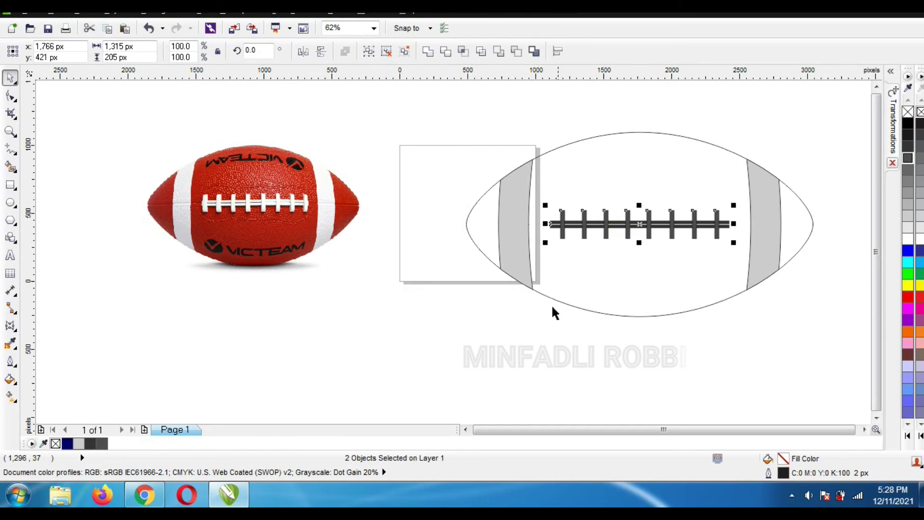
- Group the double seam line with the row of lace bars
left_click_drag(539, 128, 735, 275)
left_click(373, 50)
left_click(66, 229)
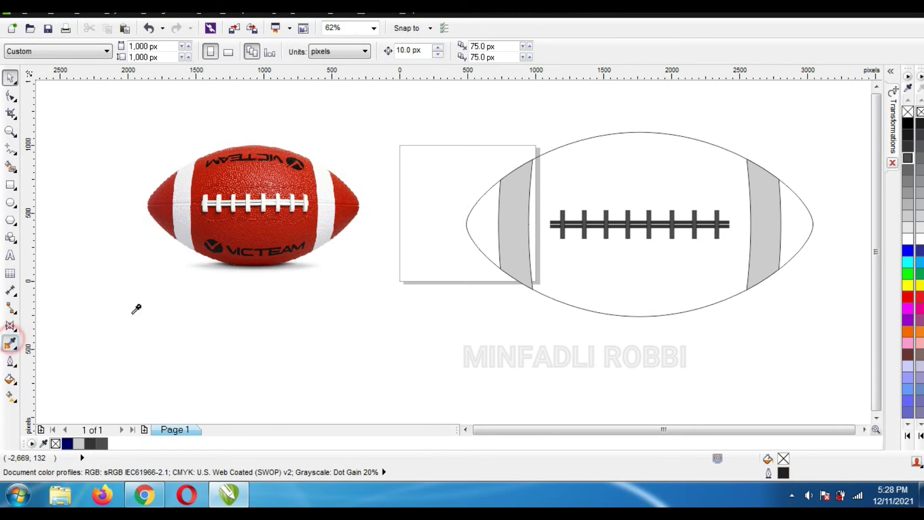
- Sample the dark red #90170E from the reference photo and fill the football's body with it
left_click(260, 239)
left_click(640, 159)
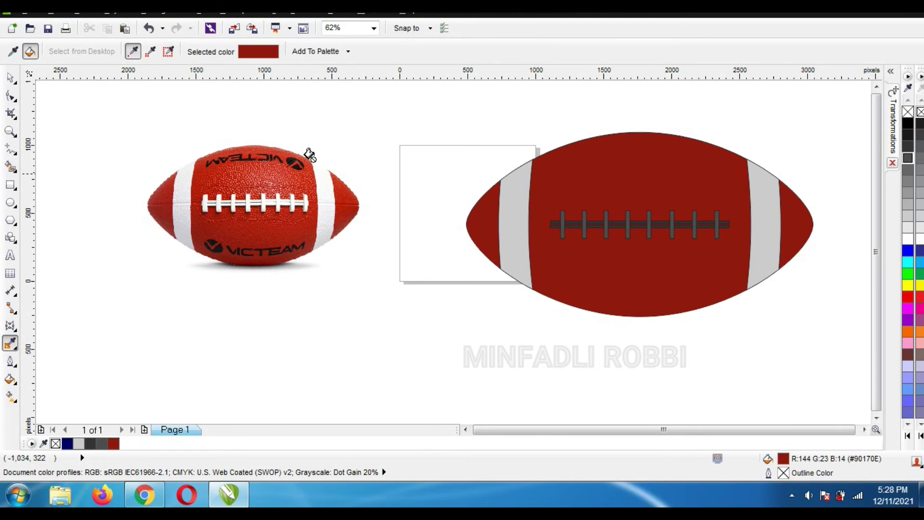
left_click(11, 77)
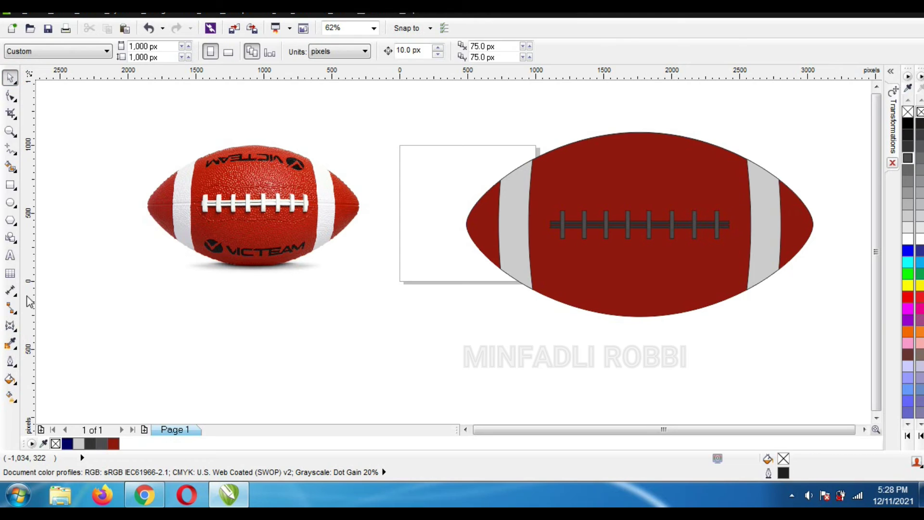
- Sample the light gray #CCCCCC from the end stripe and apply it to both seam bars and the first five lace bars
left_click(12, 343)
left_click(514, 244)
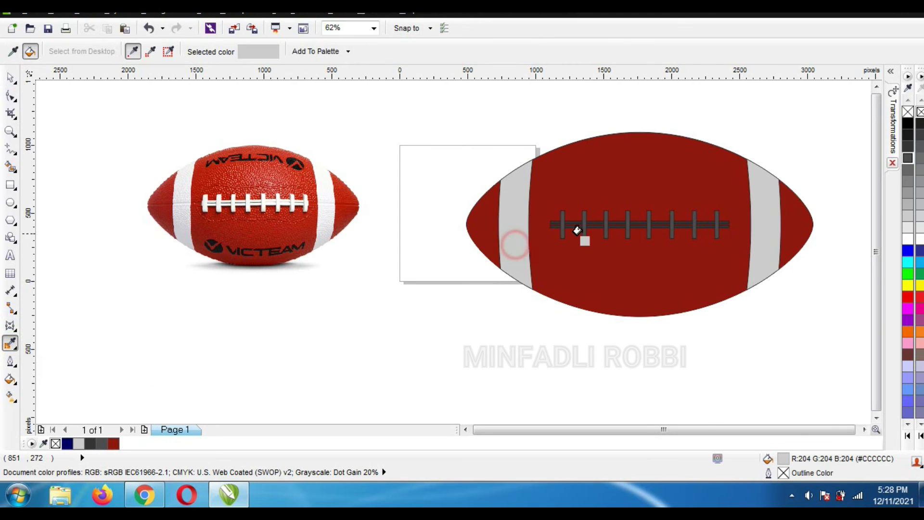
scroll(577, 230, "up", 5)
left_click(560, 217)
left_click(525, 221)
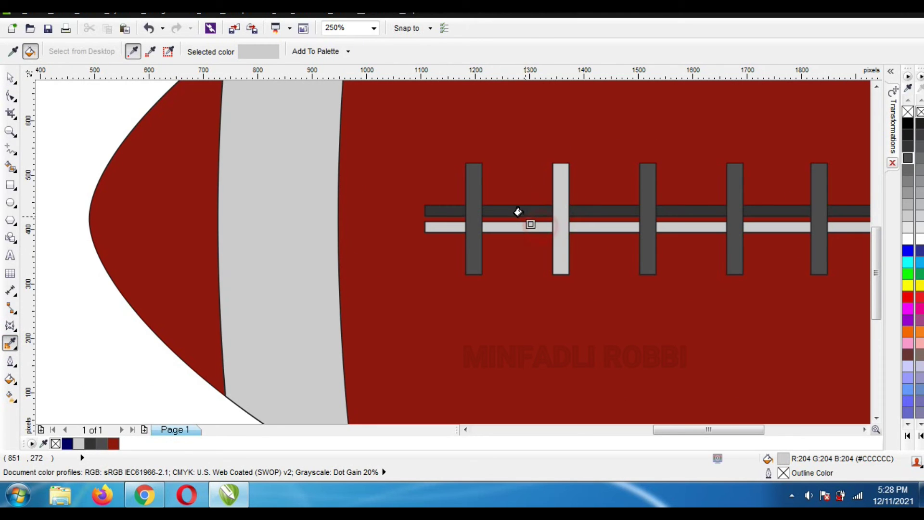
left_click(520, 213)
left_click(470, 200)
left_click(646, 207)
left_click(730, 196)
left_click(814, 195)
- Fill the remaining three lace bars with the sampled light gray #CCCCCC
scroll(497, 260, "down", 5)
scroll(652, 248, "up", 5)
left_click(629, 247)
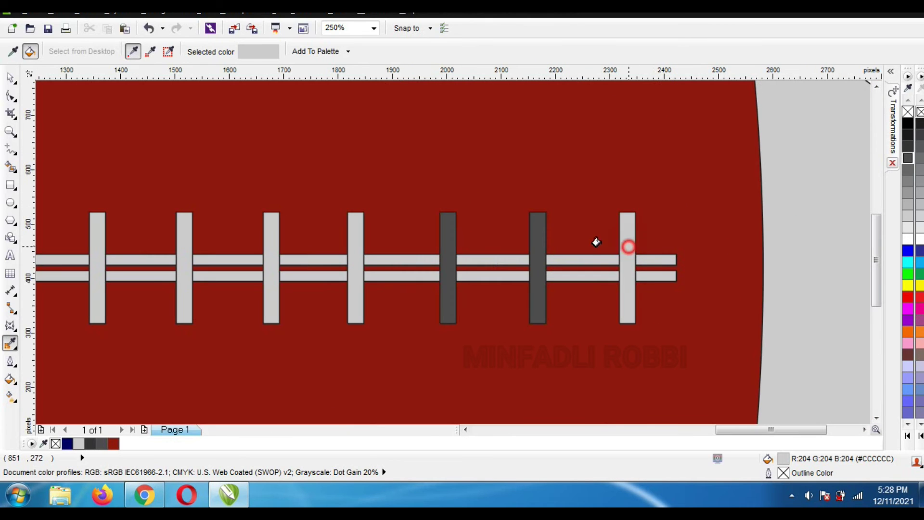
left_click(530, 223)
left_click(448, 220)
scroll(464, 241, "down", 5)
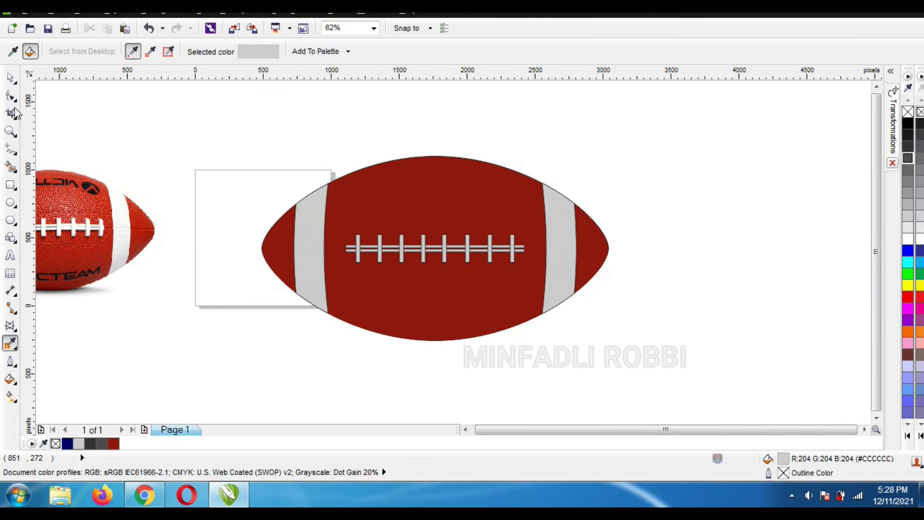
- Group all parts of the drawn football and remove their outlines
left_click(11, 77)
scroll(535, 248, "down", 2)
left_click(544, 239)
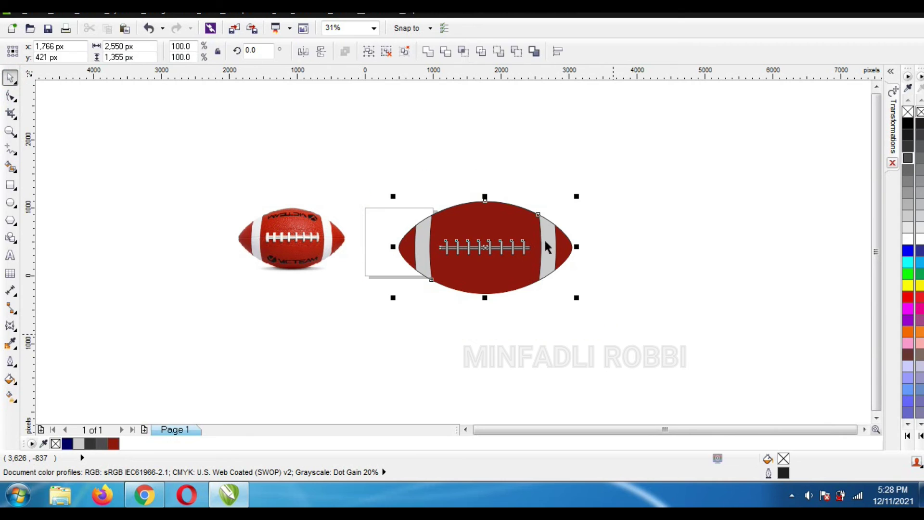
left_click(369, 52)
right_click(908, 112)
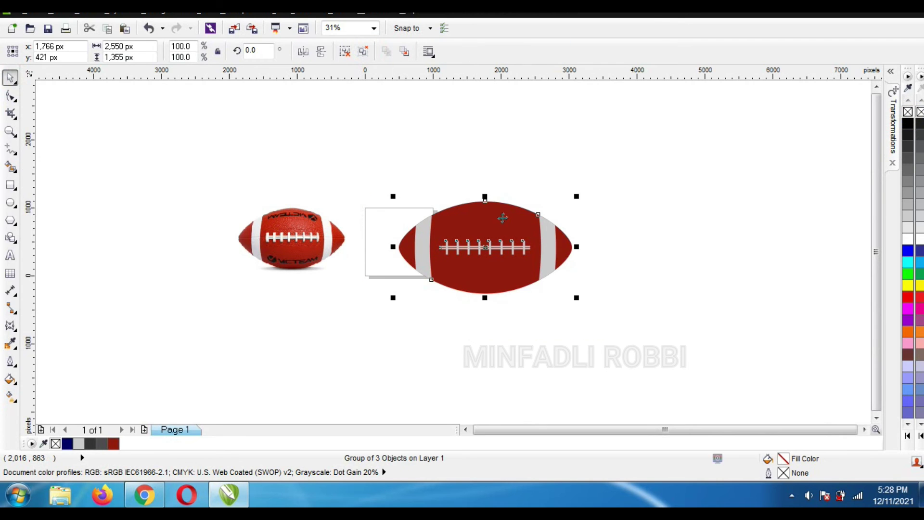
right_click(503, 217)
left_click(542, 30)
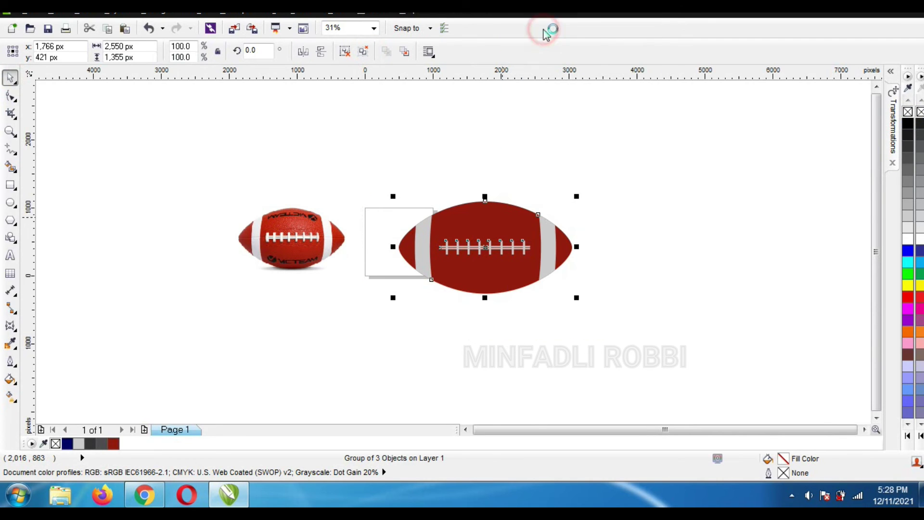
- Delete the reference photo of the football
left_click(427, 125)
left_click(295, 230)
key("Delete")
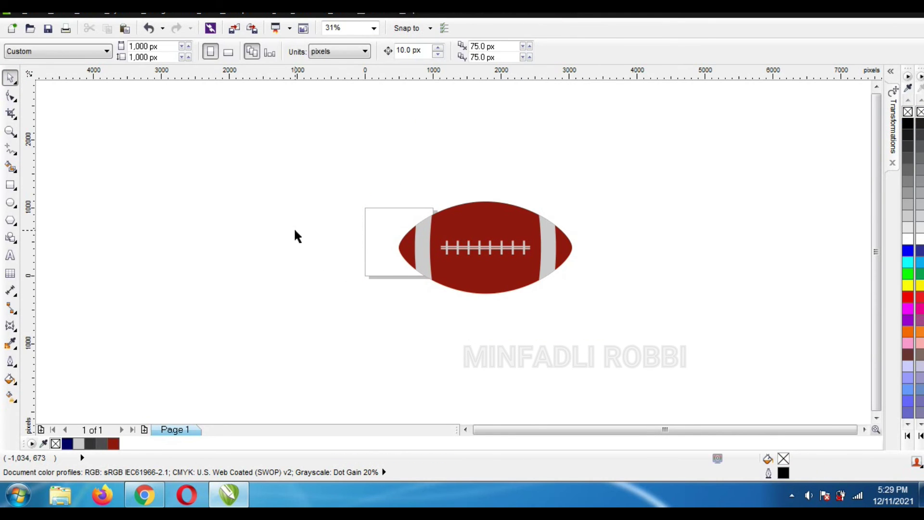
- Scale the football group down to about 1,123 px wide and center it on the page
left_click(543, 258)
scroll(549, 227, "up", 3)
left_click_drag(649, 114, 268, 250)
left_click(374, 28)
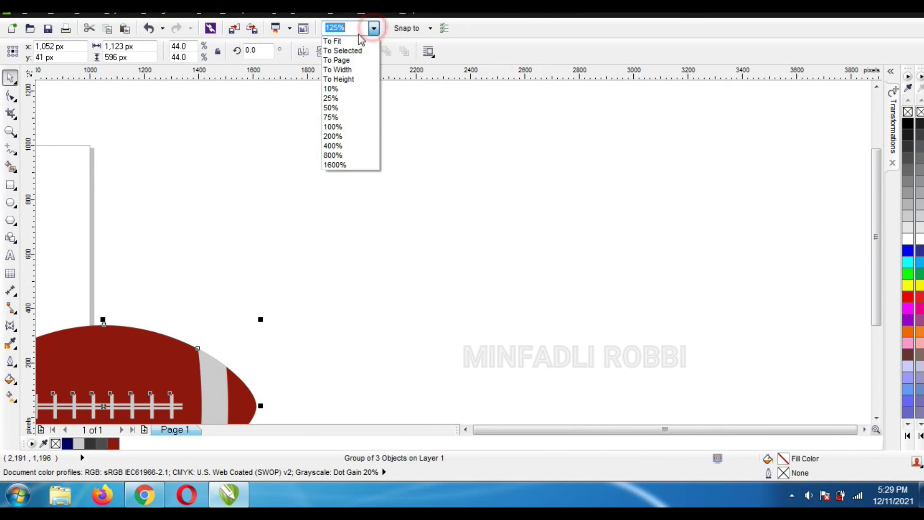
left_click(346, 59)
key("p")
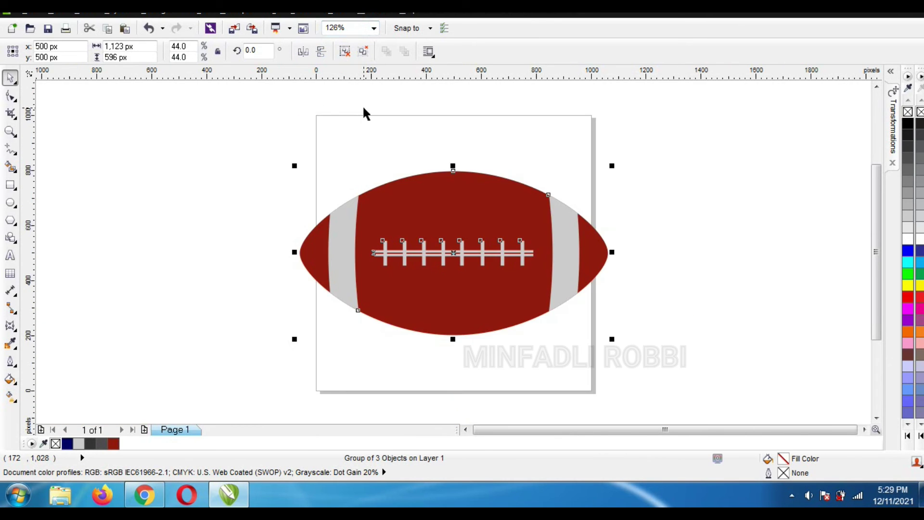
- Shrink the football to a scale of about 28.4% and rotate it 22.5 degrees
left_click_drag(612, 165, 559, 177)
left_click(507, 235)
left_click_drag(557, 312, 572, 265)
- Add the artistic text RUGBY in the empty area beside the page
left_click(10, 254)
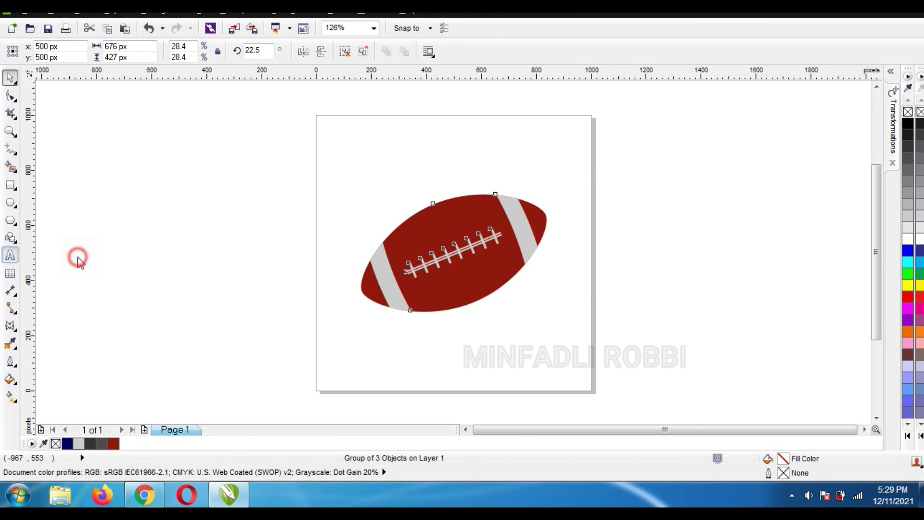
left_click(77, 256)
type("RUGB")
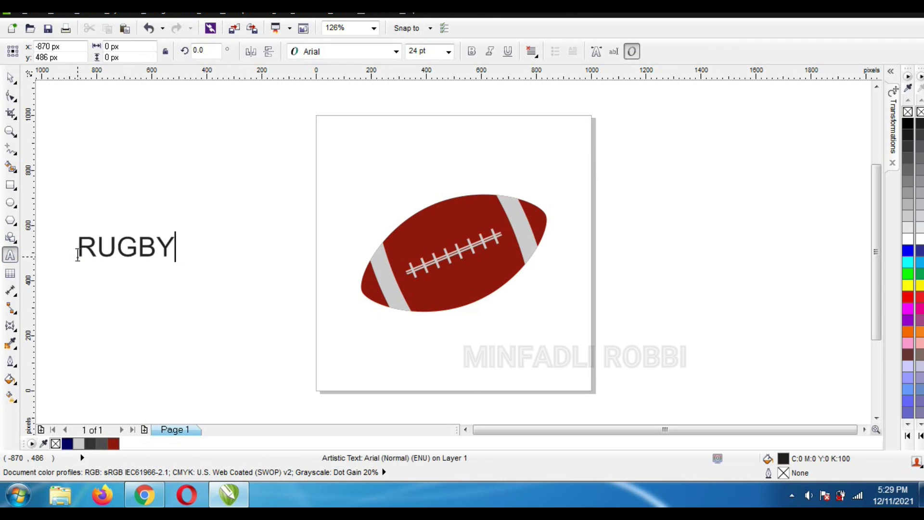
type("Y")
left_click(10, 77)
- Set the RUGBY text in Arial Black and spread its letters widely apart
left_click(381, 51)
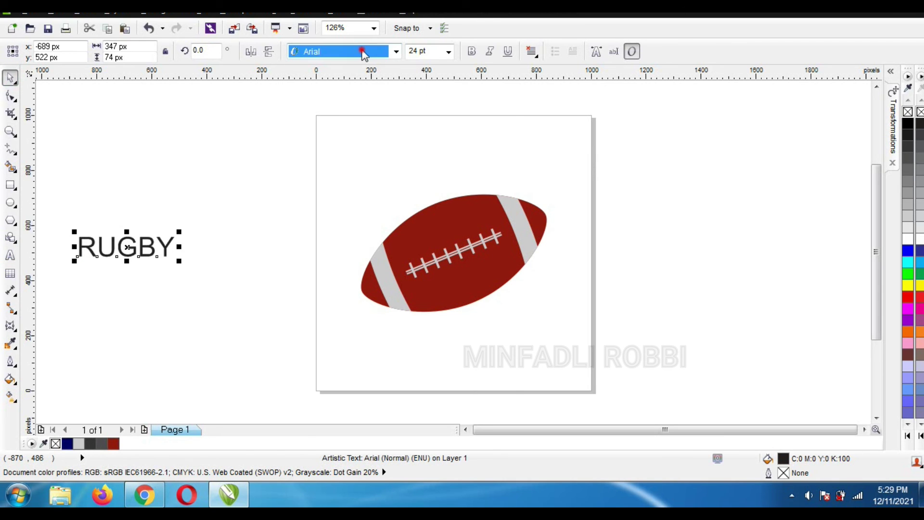
left_click(377, 82)
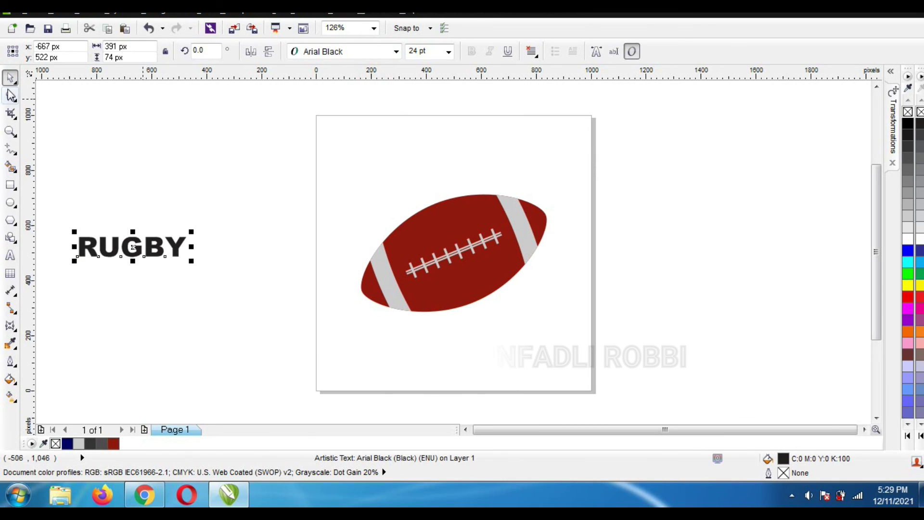
key("F10")
left_click_drag(192, 260, 278, 261)
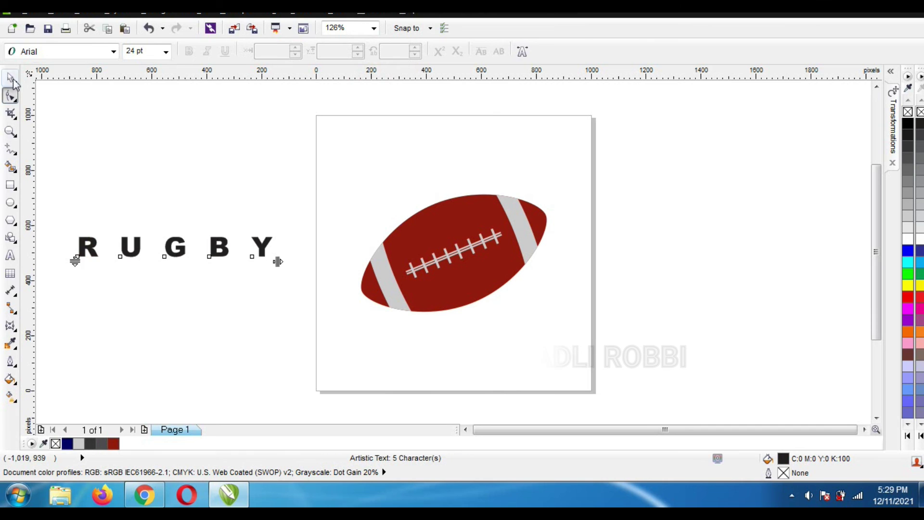
key("space")
- Scale the RUGBY text down to about 9.4 pt and place it at the football's lower right edge
left_click_drag(275, 228, 159, 228)
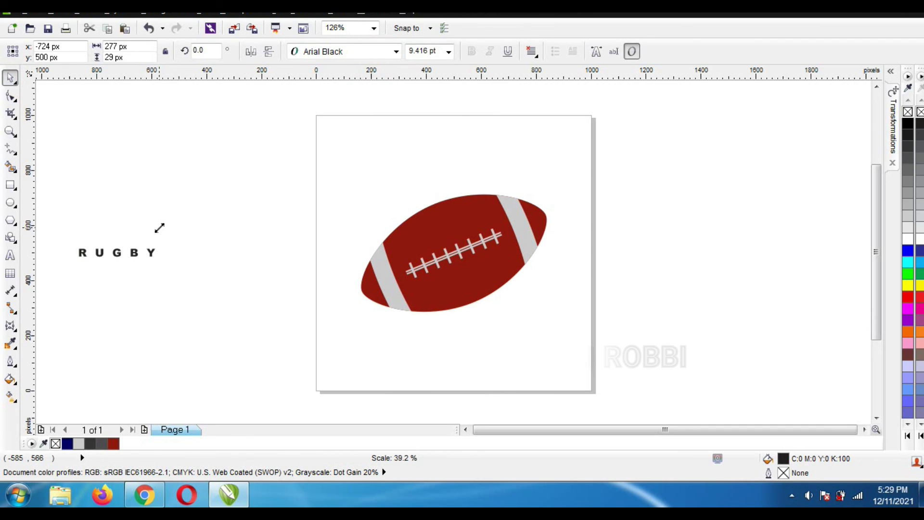
left_click_drag(120, 250, 548, 298)
- Group the football with the RUGBY text and convert the text to curves
left_click_drag(294, 169, 547, 313)
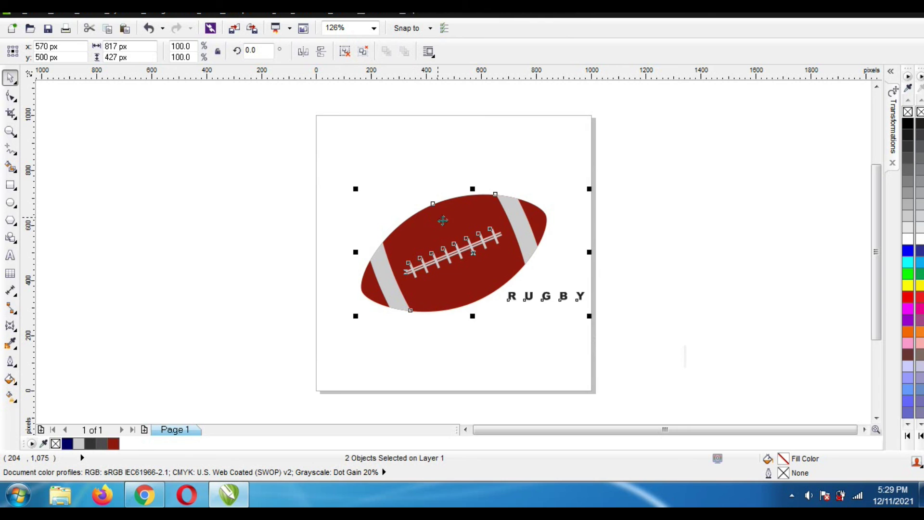
key("ctrl+g")
right_click(442, 220)
left_click(470, 29)
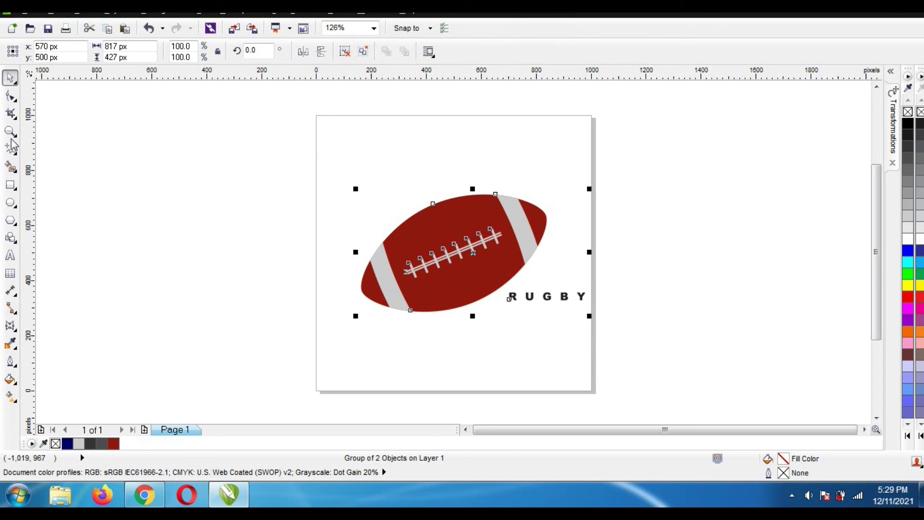
- Create a page-sized 1,000 by 1,000 px background rectangle with white fill and no outline
double_click(10, 186)
key("space")
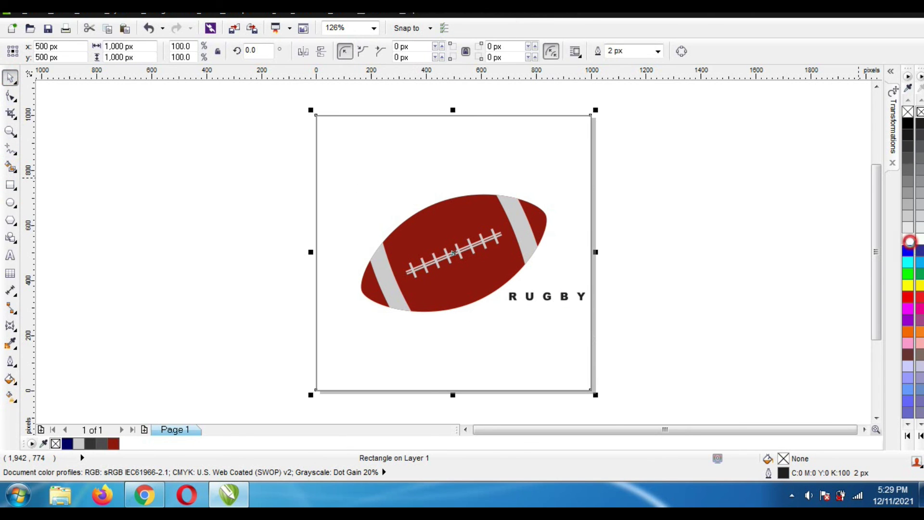
left_click(908, 239)
right_click(908, 112)
- Center the football and RUGBY text horizontally on the white background and group everything together
left_click_drag(270, 94, 690, 405)
key("c")
key("ctrl+g")
right_click(367, 142)
key("Escape")
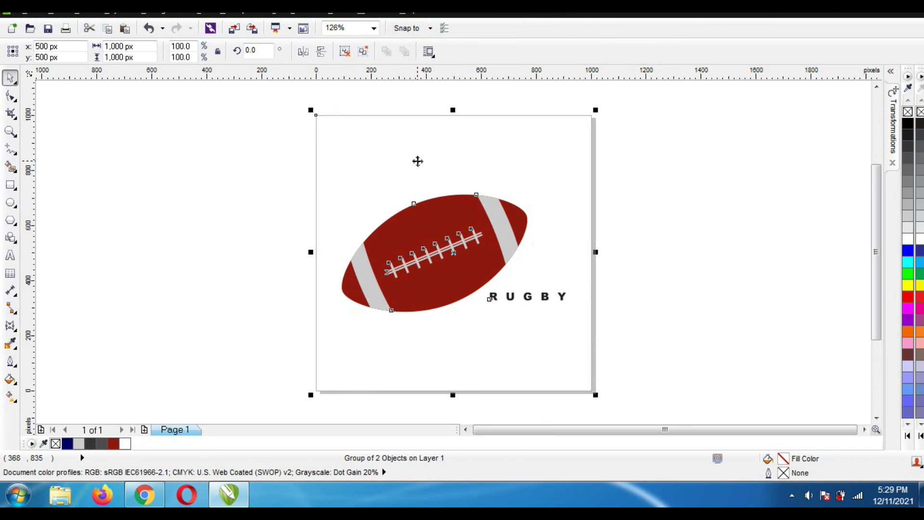
scroll(438, 235, "up", 1)
left_click(796, 251)
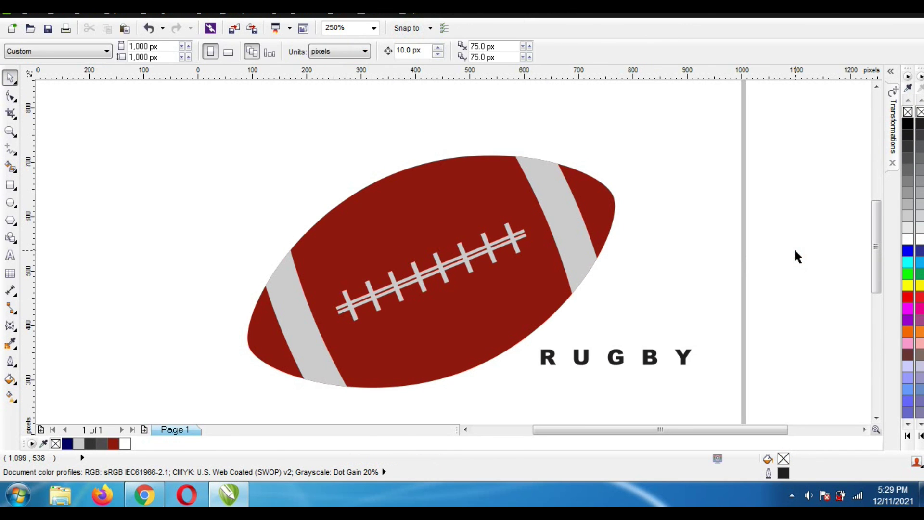